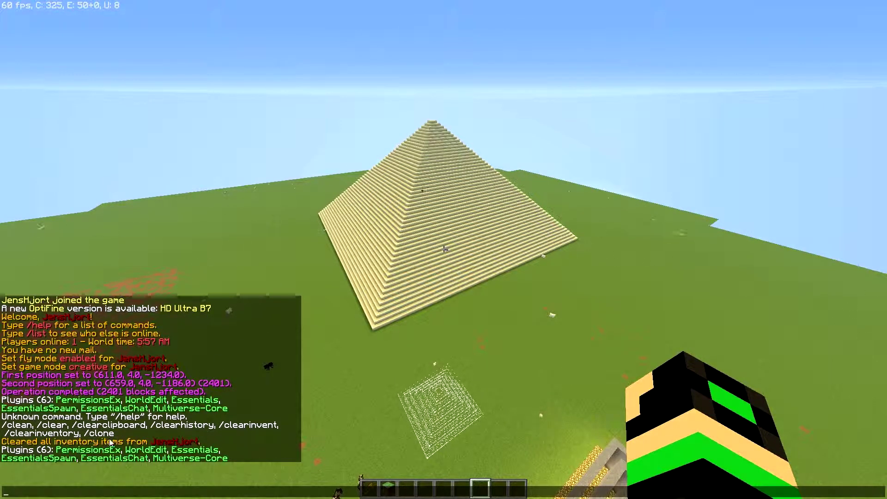
# - Send /pex reload in Minecraft chat, walk around, then switch out of the game to the desktop
pyautogui.write('/pex')
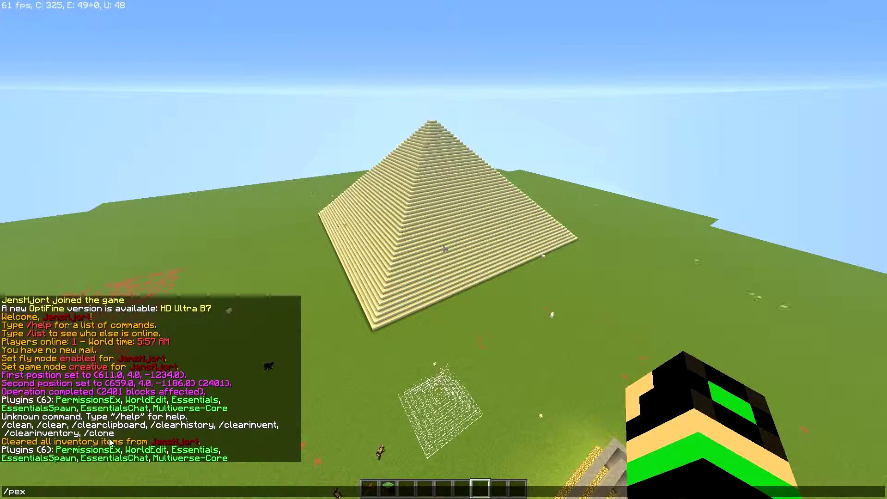
pyautogui.write(' reload')
pyautogui.press('Return')
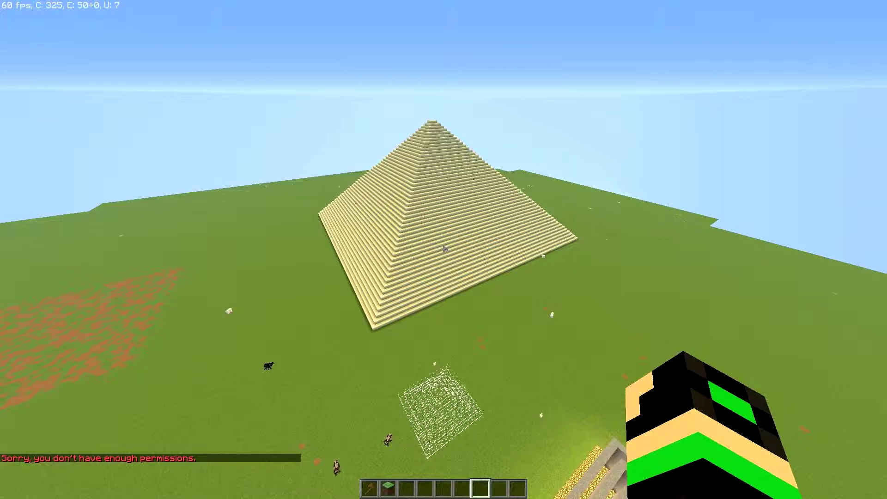
pyautogui.press('a')
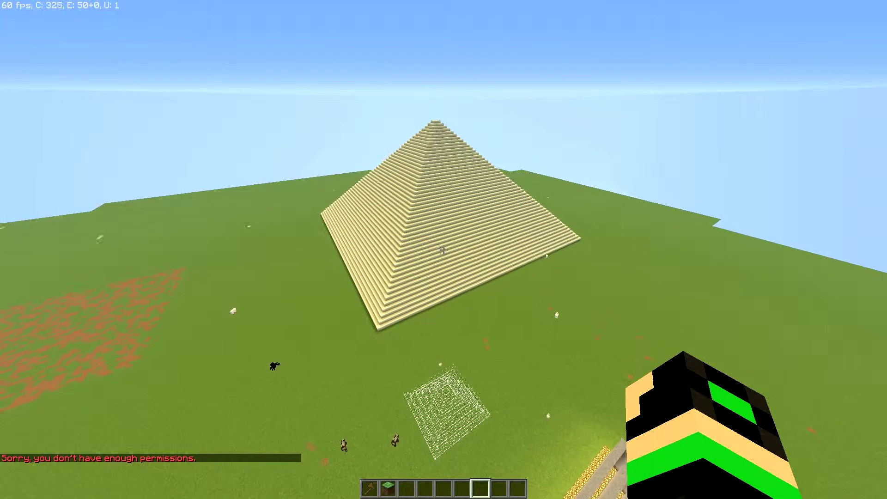
pyautogui.press('a')
pyautogui.press('s')
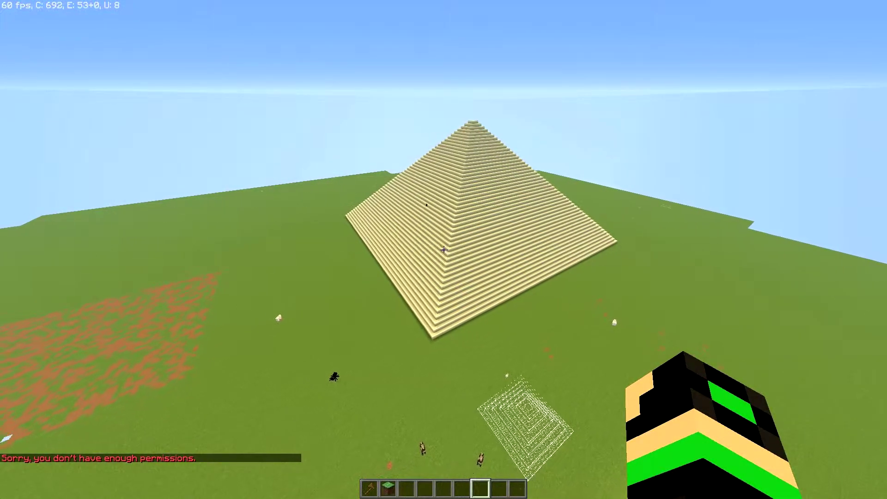
pyautogui.press('w')
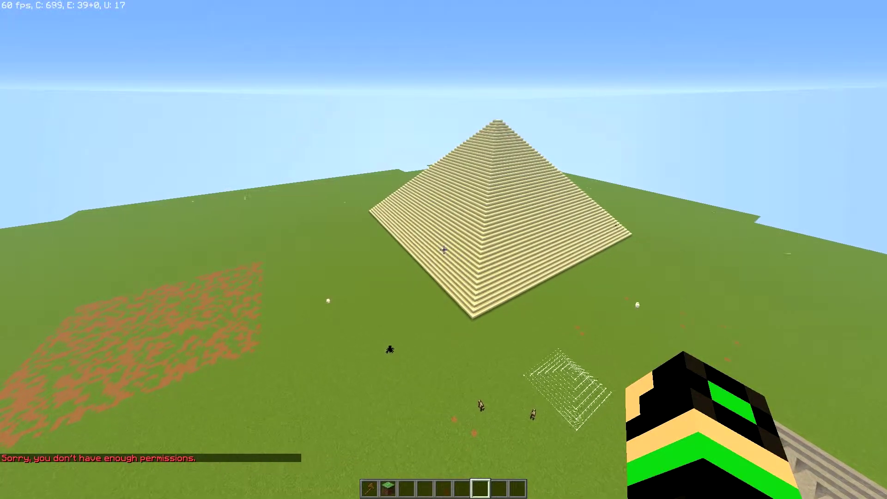
pyautogui.press('t')
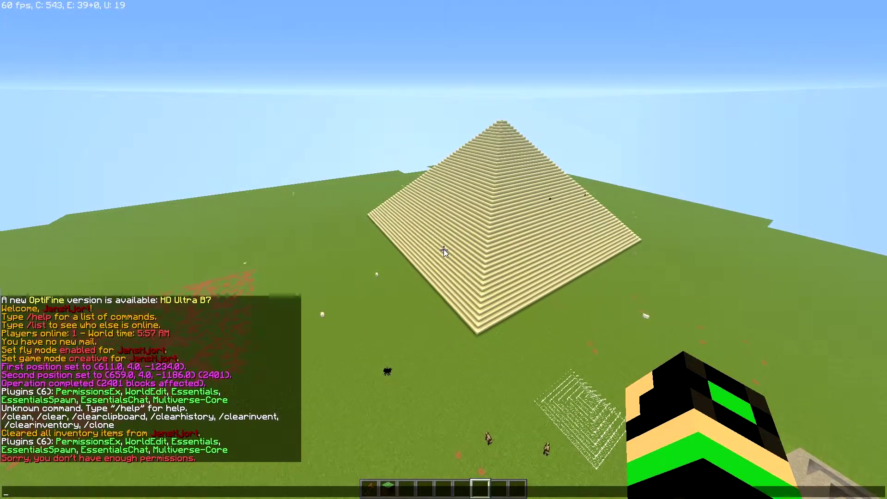
pyautogui.hotkey('alt', 'Tab')
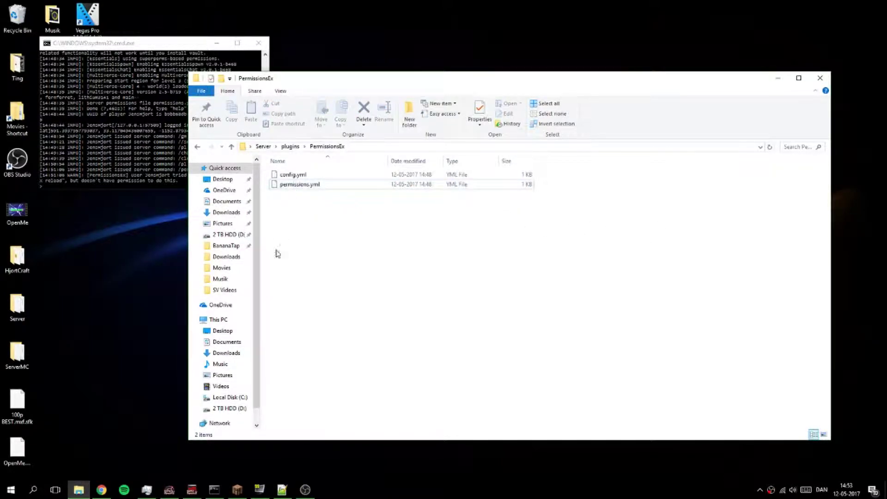
# - Bring up permissions.yml in Notepad++ from the taskbar
pyautogui.click(282, 490)
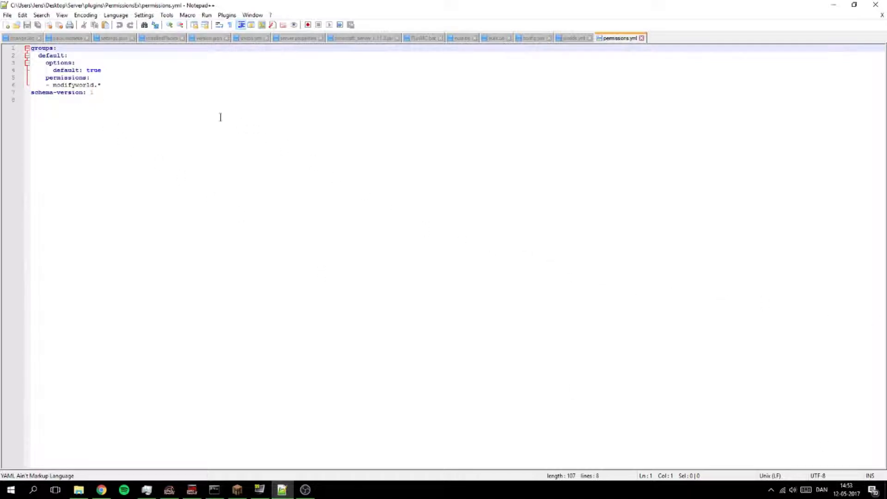
# - Replace the file's contents with the pasted Guest-to-Owner rank-group YAML and save it
pyautogui.moveTo(90, 92); pyautogui.dragTo(2, 50)
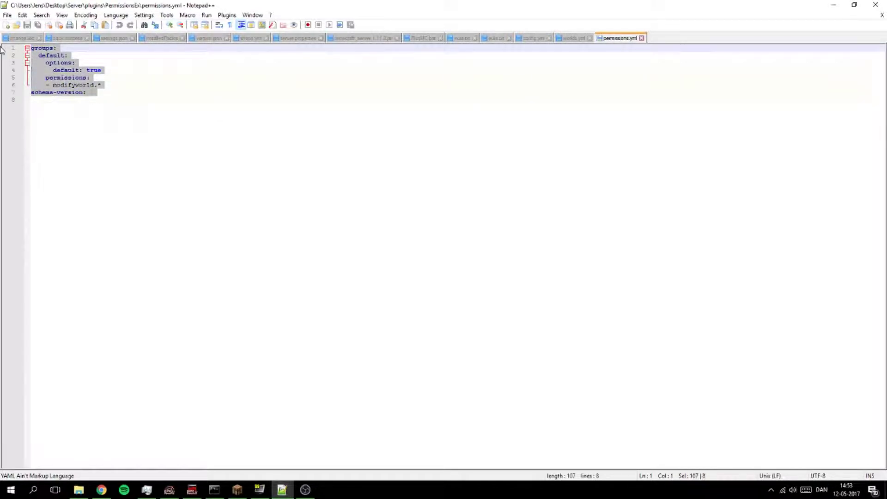
pyautogui.press('Delete')
pyautogui.hotkey('ctrl', 'v')
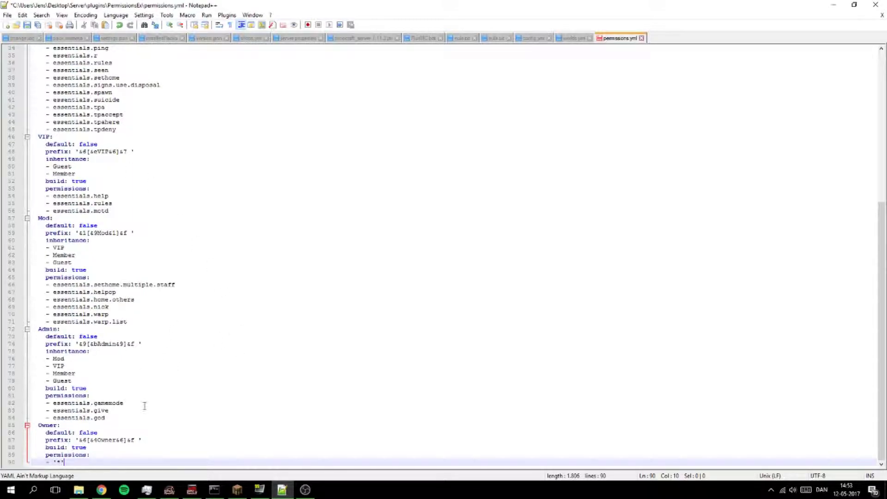
pyautogui.scroll(9, 124, 441)
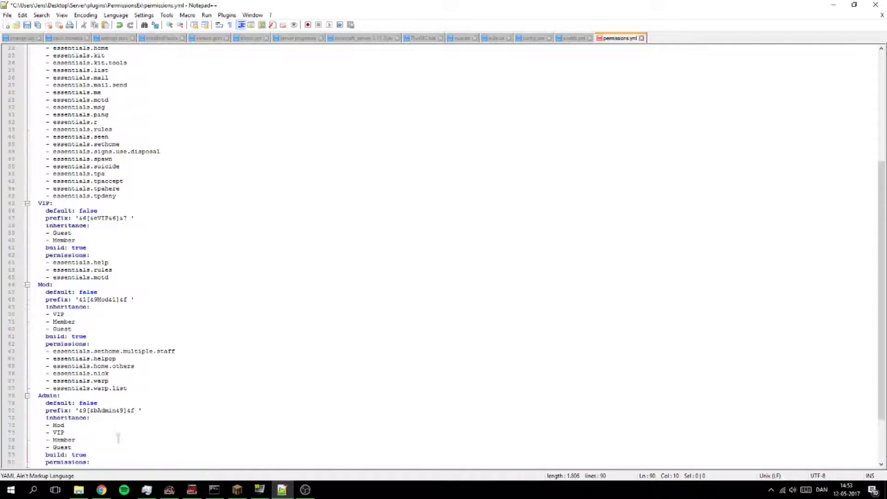
pyautogui.scroll(2, 116, 436)
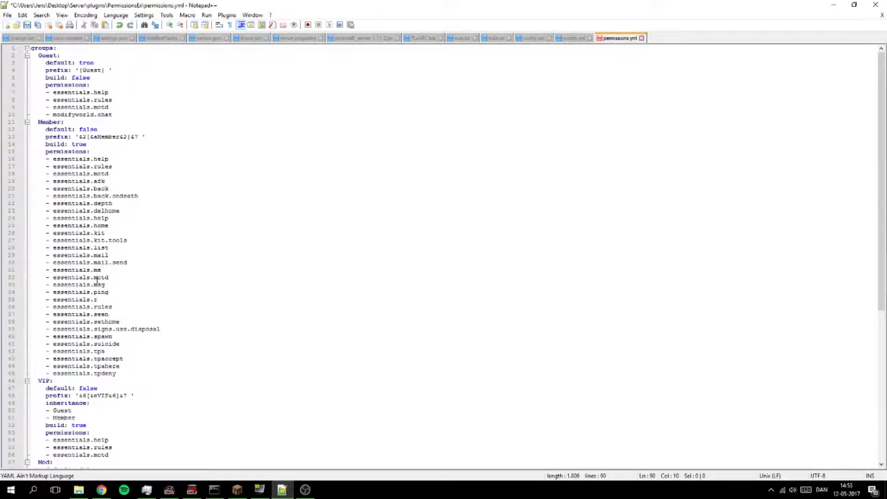
pyautogui.click(28, 27)
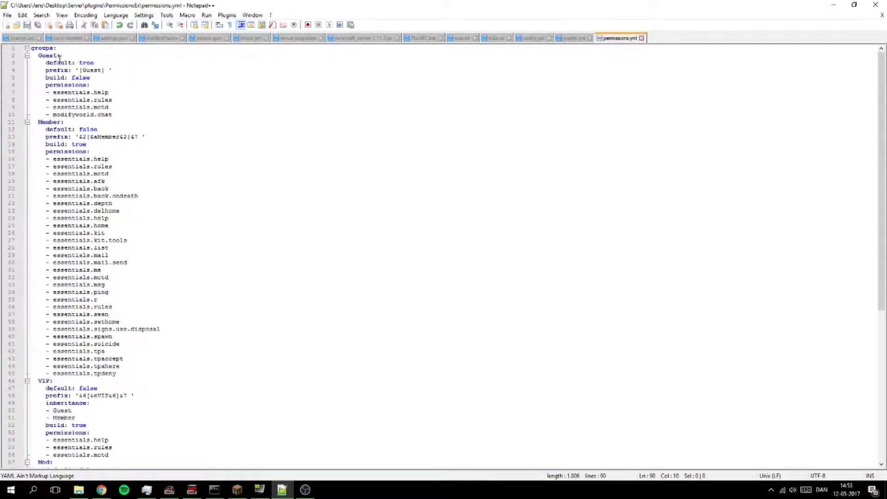
pyautogui.click(214, 489)
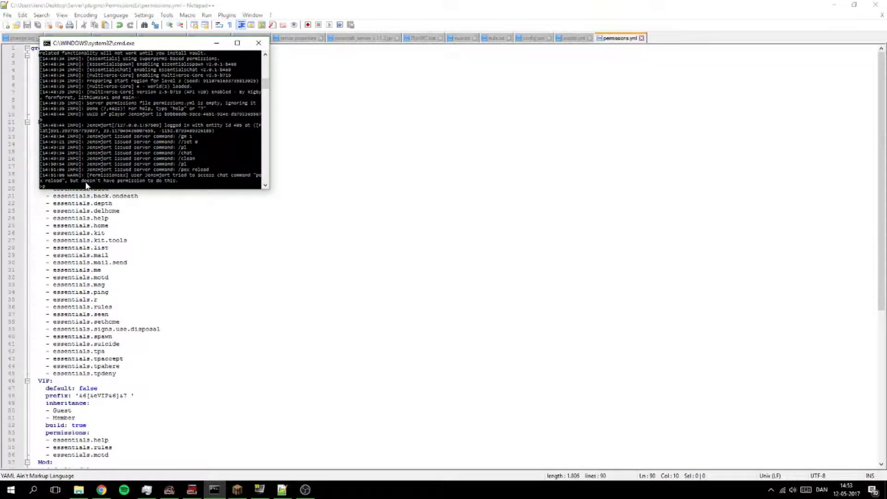
# - Run pex reload in the server console, then add the player to the owner group
pyautogui.write('pex reload')
pyautogui.press('Return')
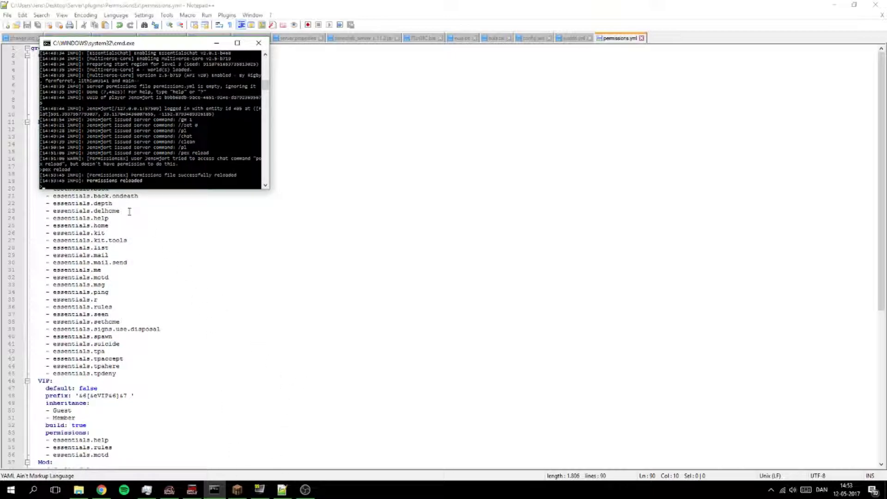
pyautogui.write('pex')
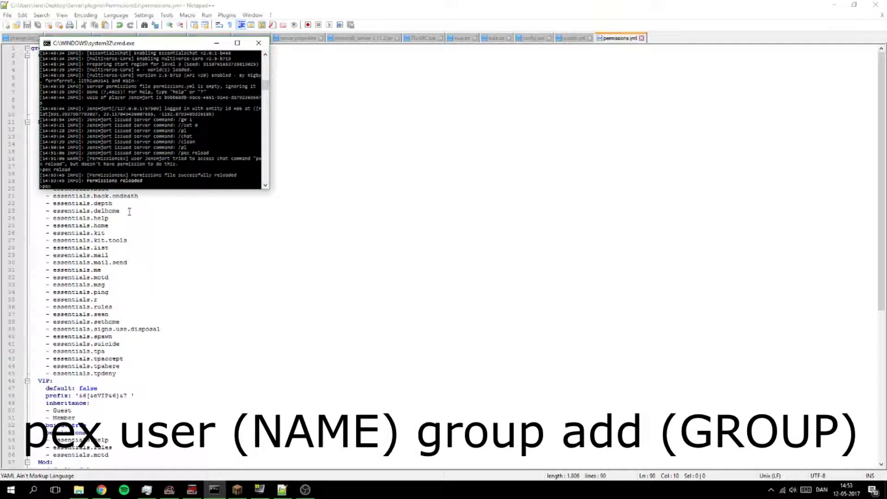
pyautogui.write(' user')
pyautogui.write('JensH')
pyautogui.press('Left')
pyautogui.press('Left')
pyautogui.press('Left')
pyautogui.press('Left')
pyautogui.press('Left')
pyautogui.press('Left')
pyautogui.press('Left')
pyautogui.press('Left')
pyautogui.press('Left')
pyautogui.press('Left')
pyautogui.press('BackSpace')
pyautogui.write('grou')
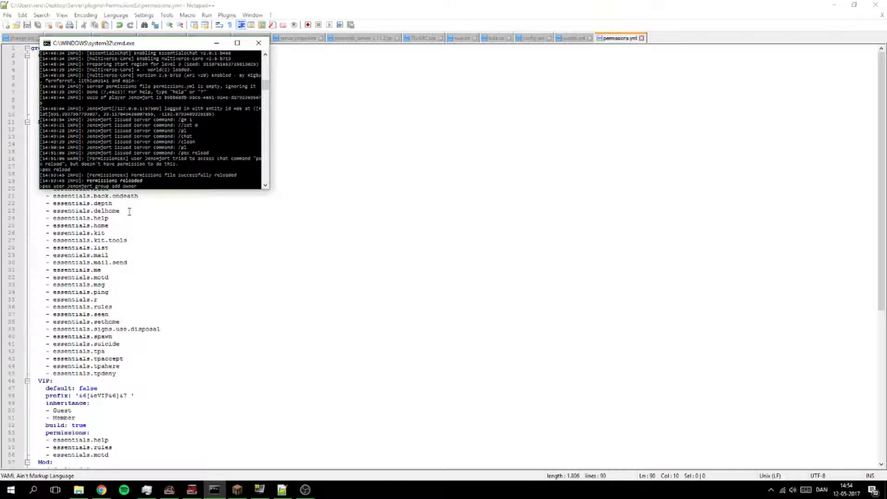
pyautogui.press('Return')
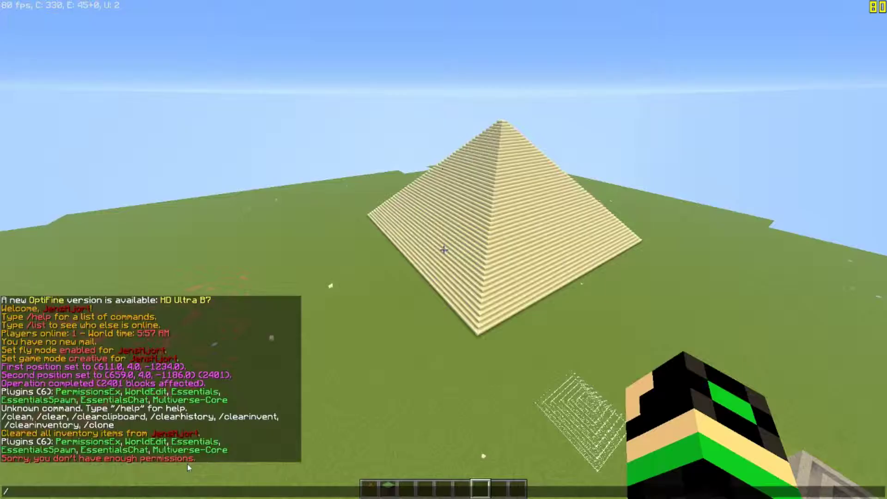
# - Run /pex reload from Minecraft chat to get 'Permissions reloaded', then return to the desktop
pyautogui.write('pex')
pyautogui.write(' reload')
pyautogui.press('Return')
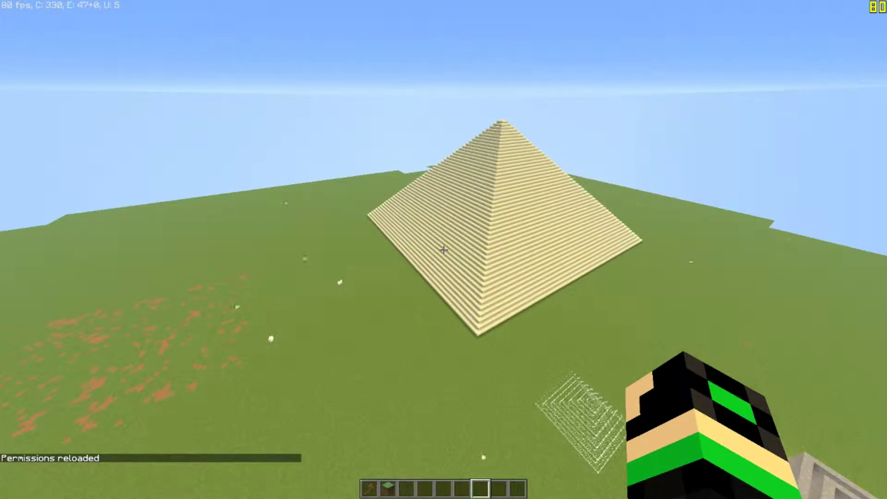
pyautogui.press('w')
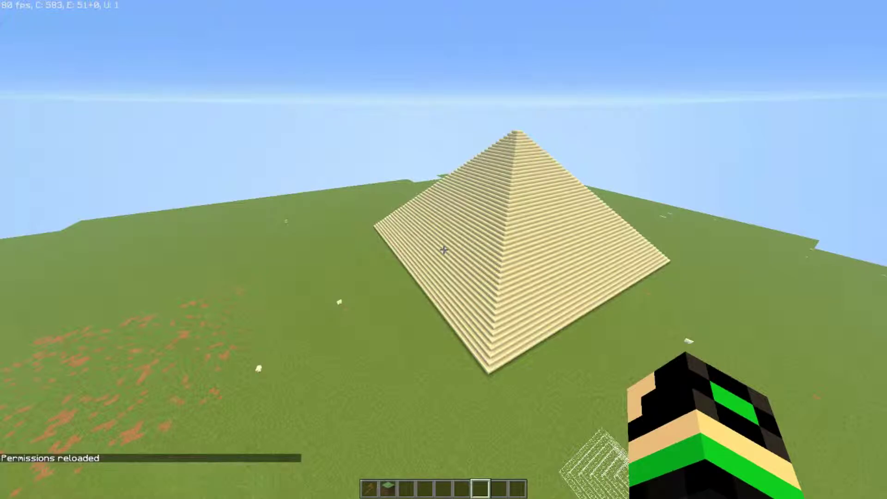
pyautogui.press('Escape')
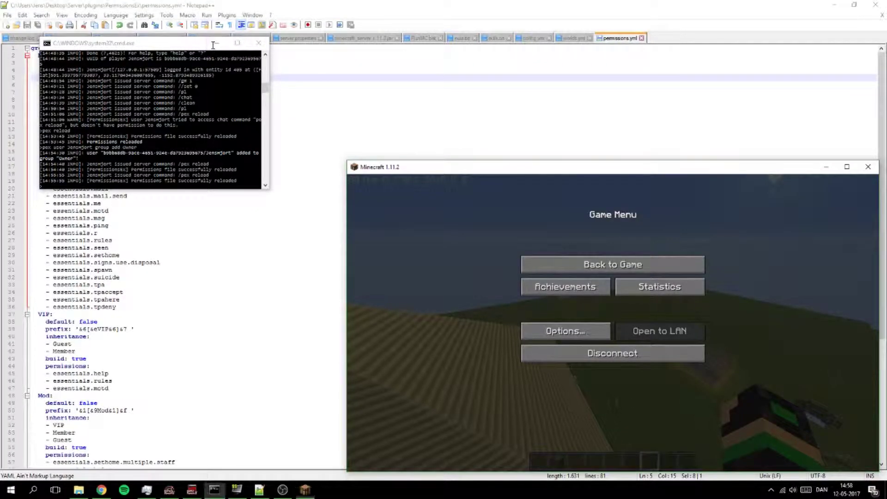
pyautogui.click(215, 43)
# - Start a new '- ' permission line after essentials.god in the Admin group
pyautogui.scroll(-1, 193, 323)
pyautogui.scroll(-1, 121, 385)
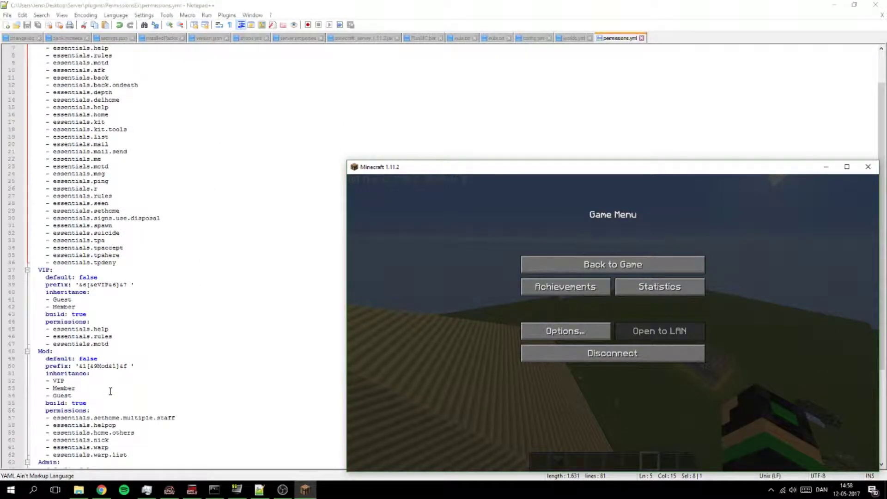
pyautogui.scroll(-1, 106, 404)
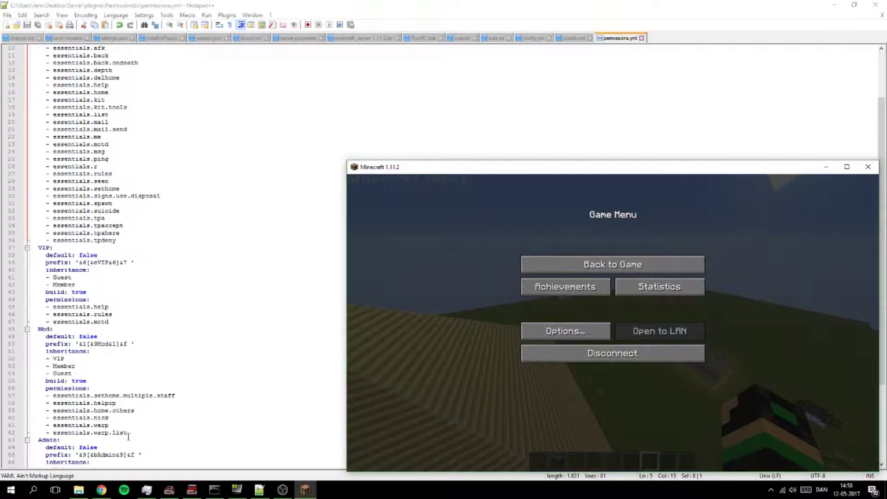
pyautogui.scroll(-5, 128, 436)
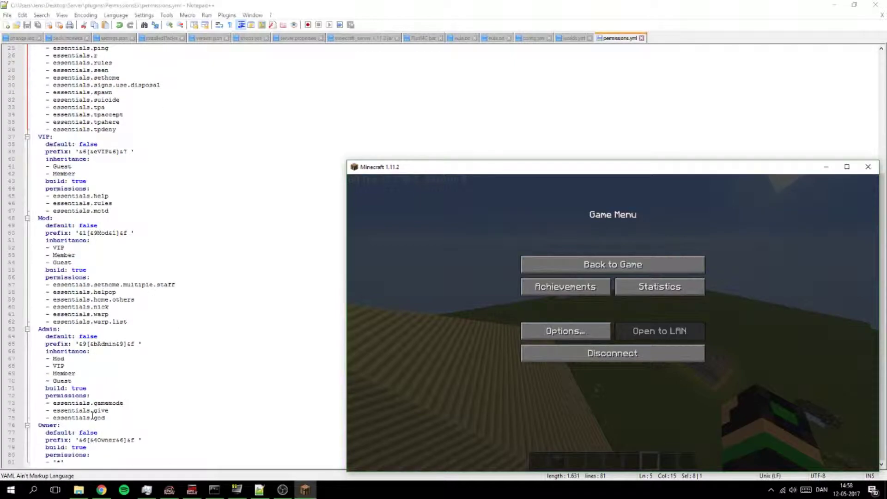
pyautogui.click(107, 421)
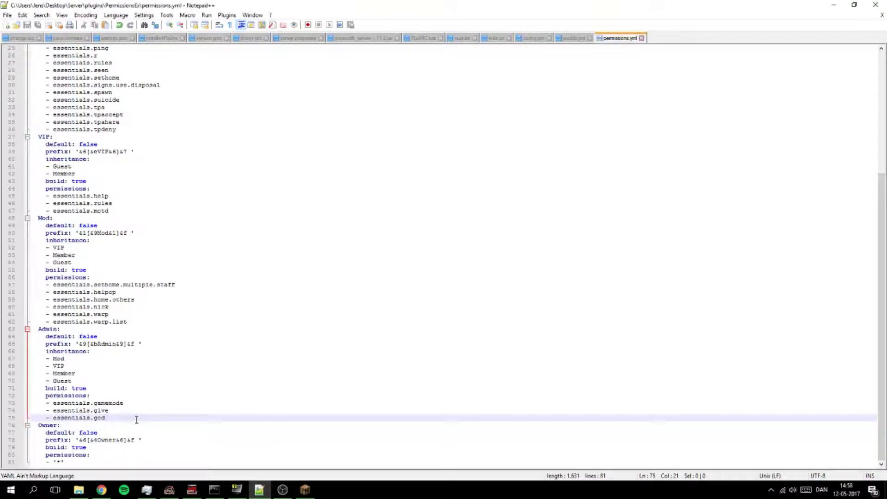
pyautogui.press('Return')
pyautogui.write('-')
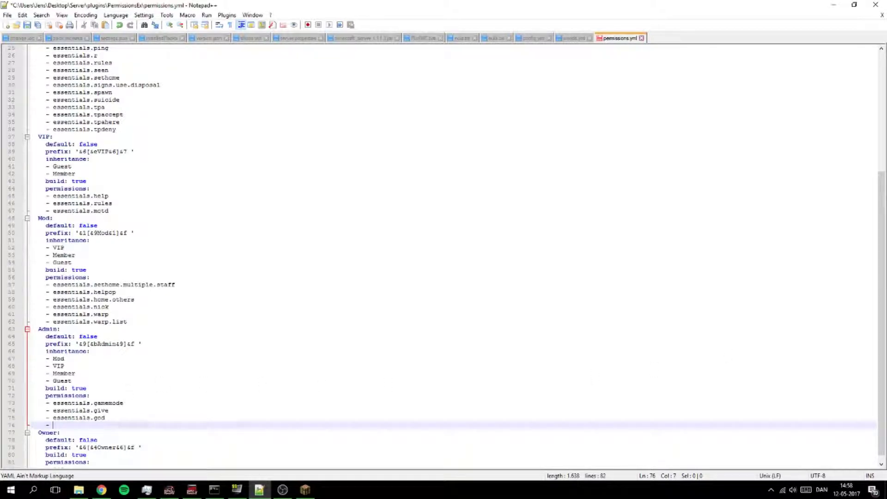
# - Copy worldedit.reload from the browser, paste it on that line, and save permissions.yml
pyautogui.hotkey('alt', 'Tab')
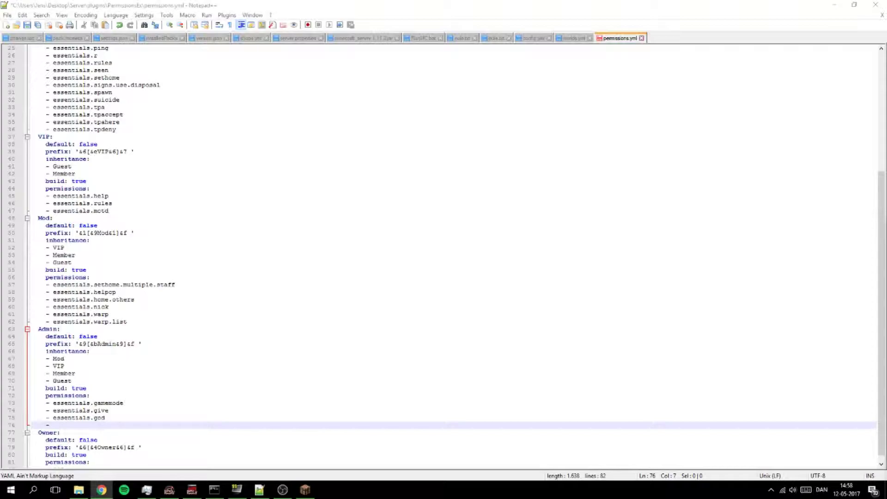
pyautogui.click(73, 426)
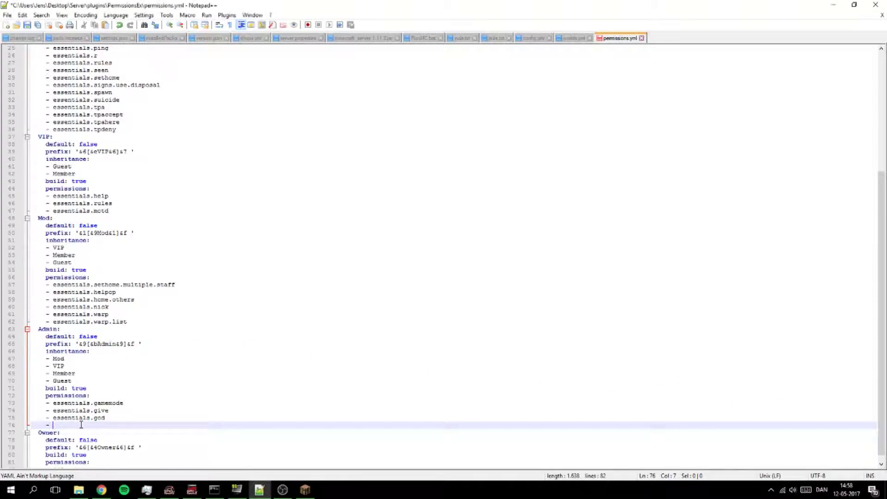
pyautogui.write('worldedit.reload')
pyautogui.click(27, 25)
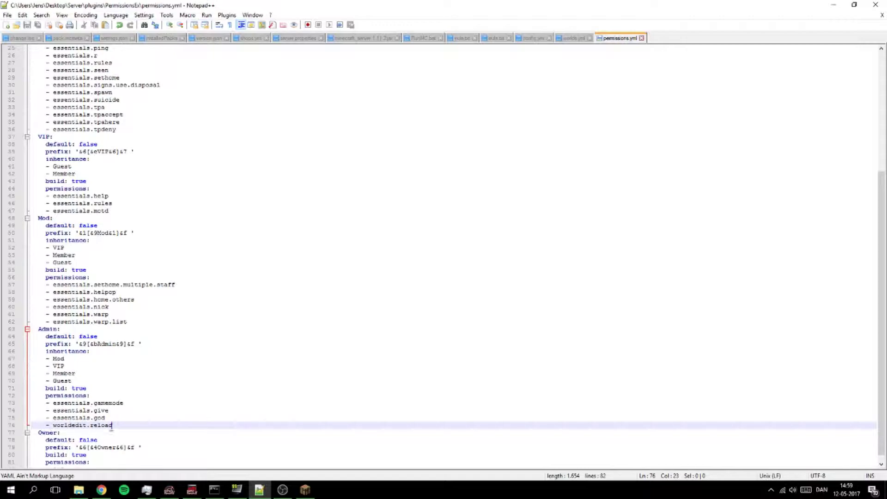
pyautogui.scroll(8, 152, 308)
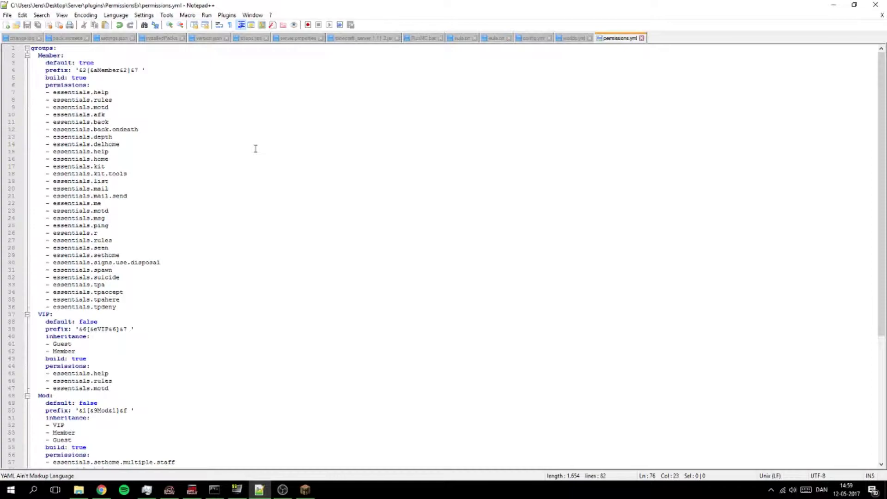
pyautogui.click(303, 491)
# - Resume the game, send /pex reload in chat, and read the not-enough-permissions reply
pyautogui.click(613, 264)
pyautogui.write('t/pex reload')
pyautogui.press('Return')
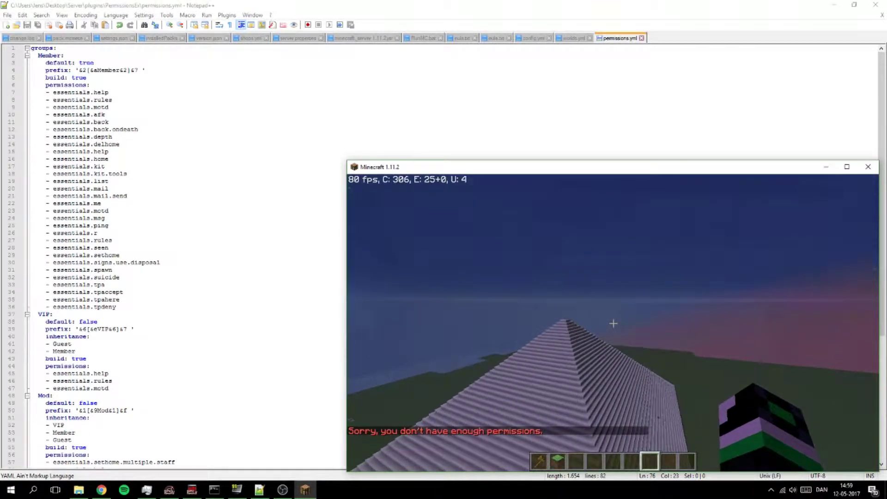
pyautogui.press('w')
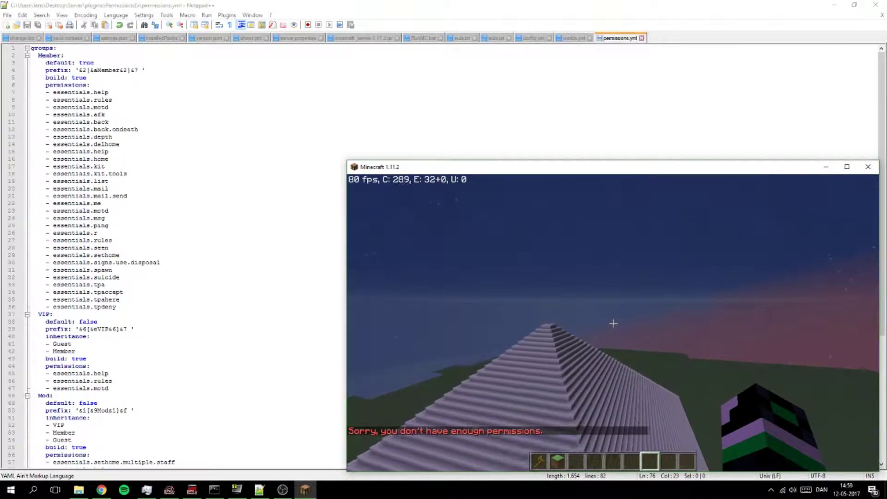
pyautogui.press('e')
pyautogui.press('e')
pyautogui.press('t')
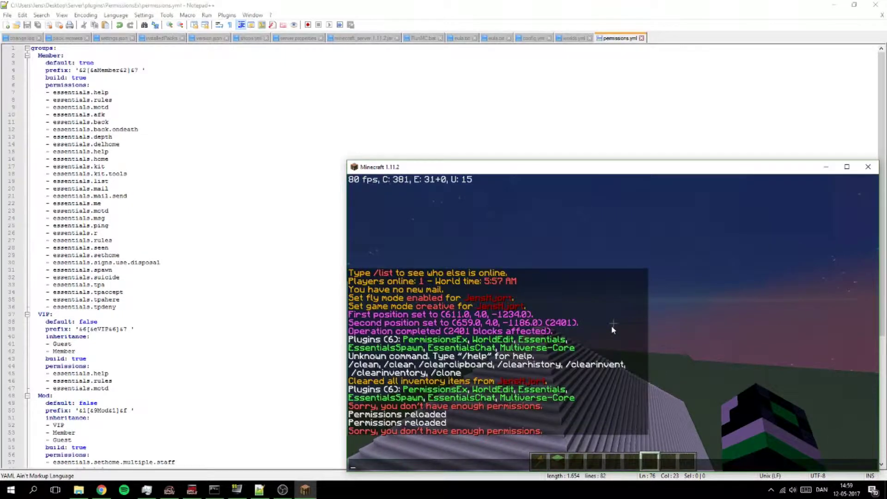